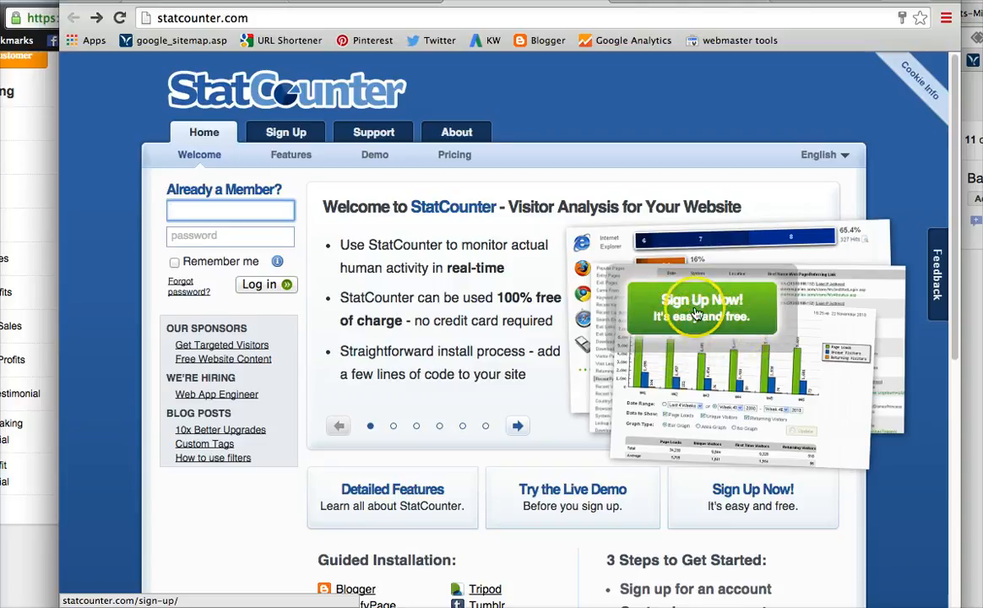
Open the StatCounter sign-up form and enter the chosen username.
click(699, 311)
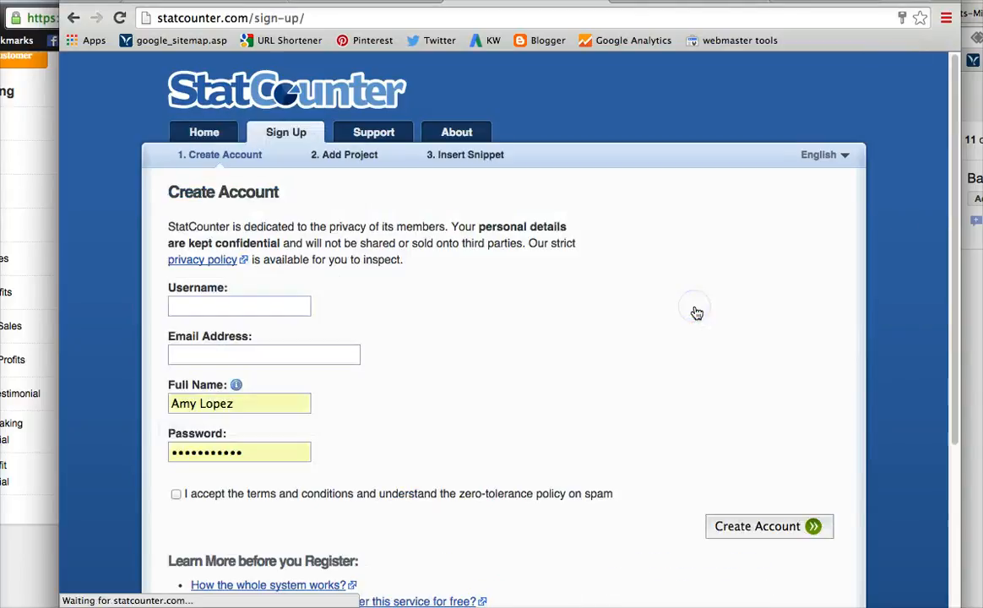
click(253, 308)
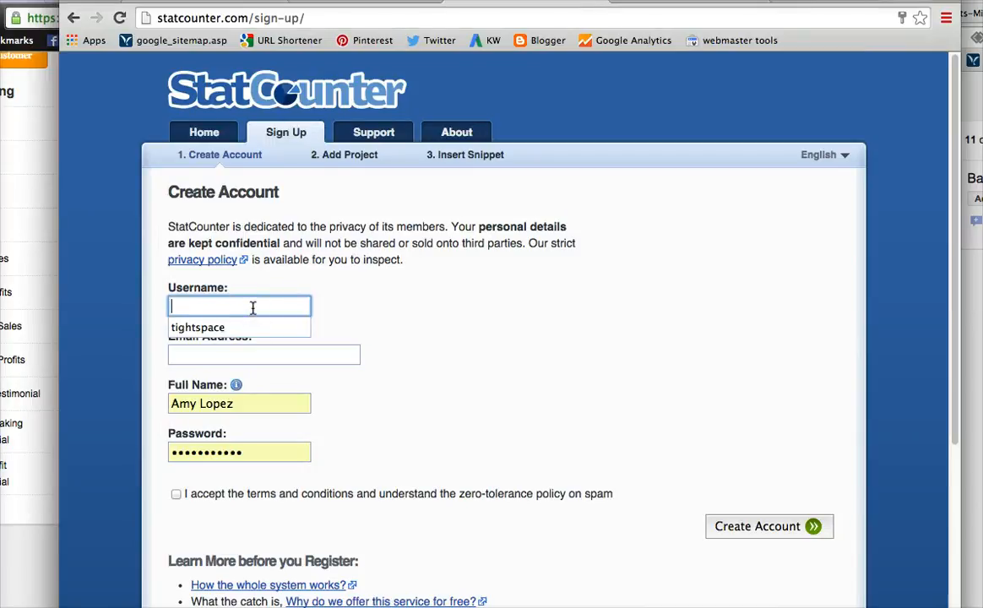
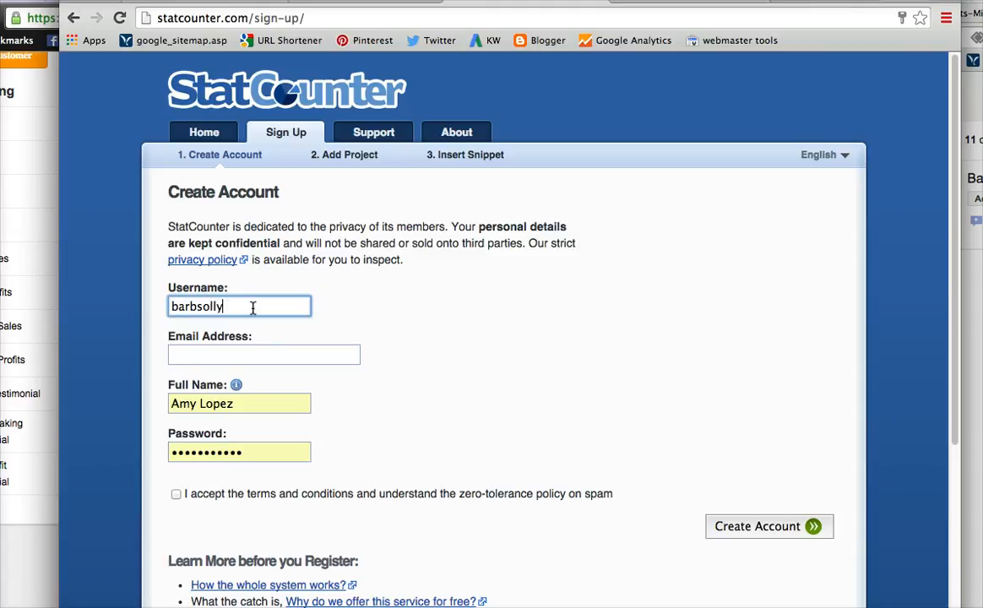
key(Tab)
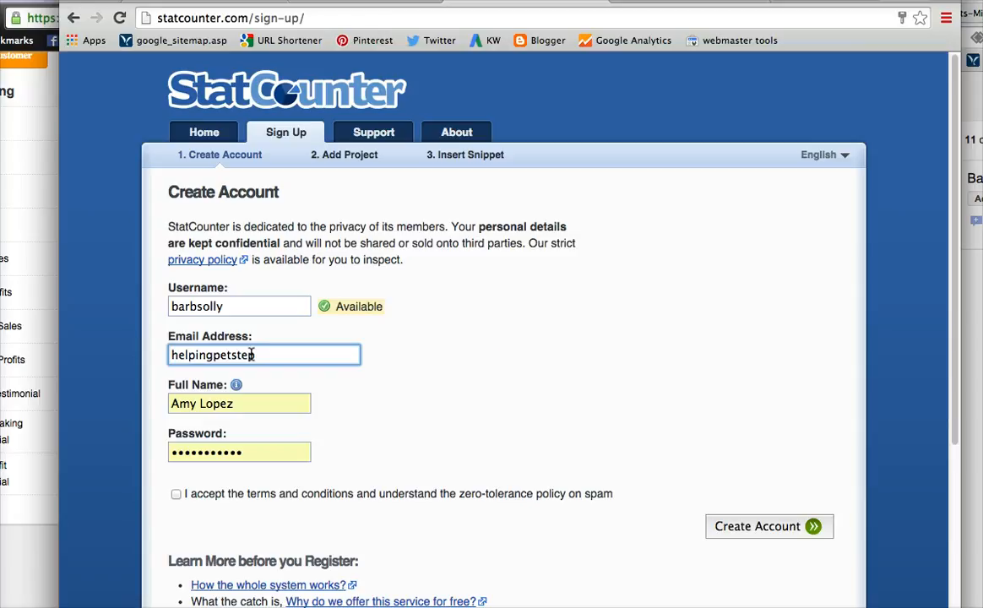
Correct the e-mail address field to the account's Gmail address.
key(BackSpace)
key(BackSpace)
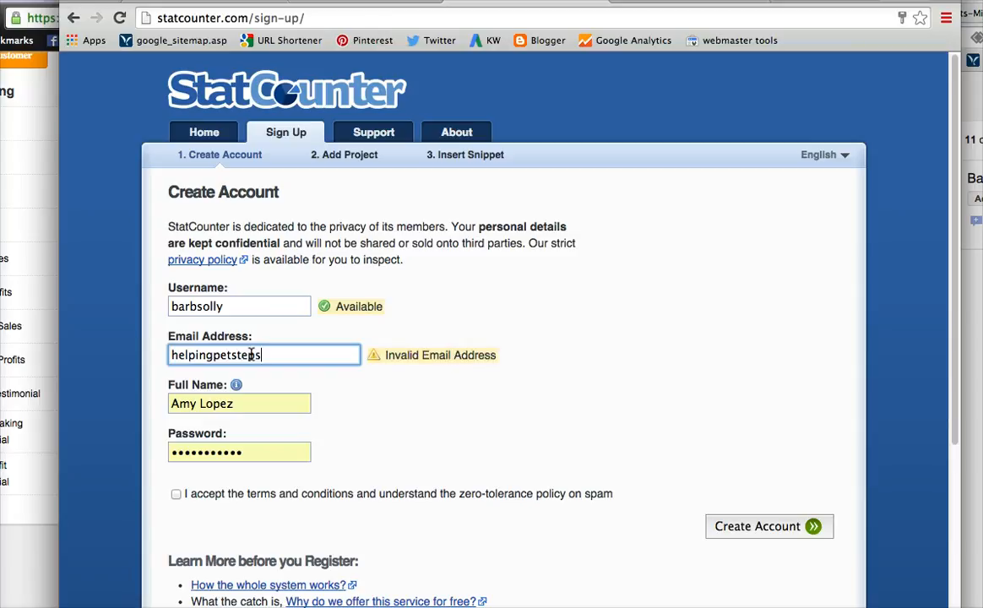
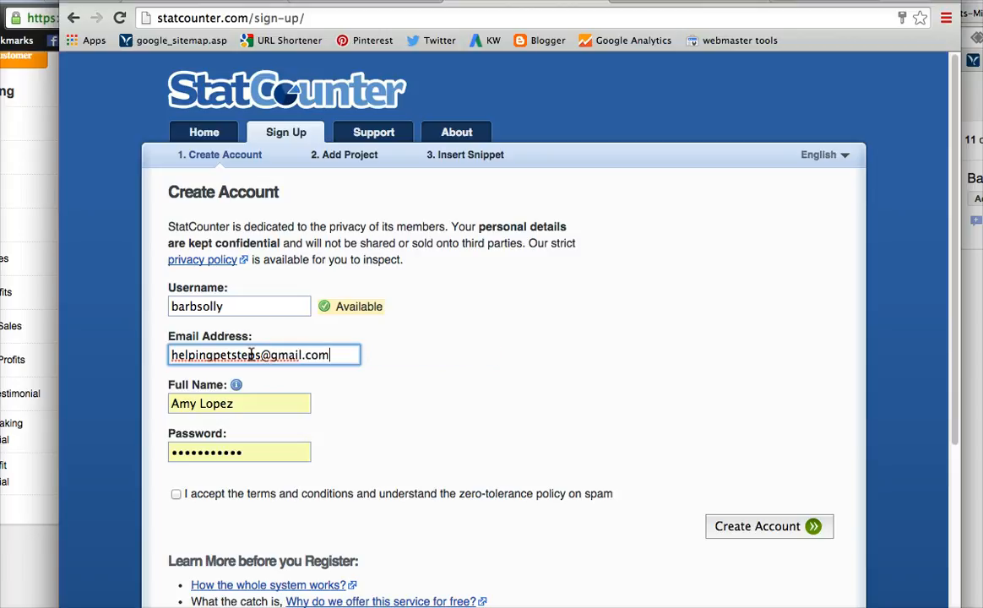
Replace the autofilled full name with the account holder's full name.
click(253, 407)
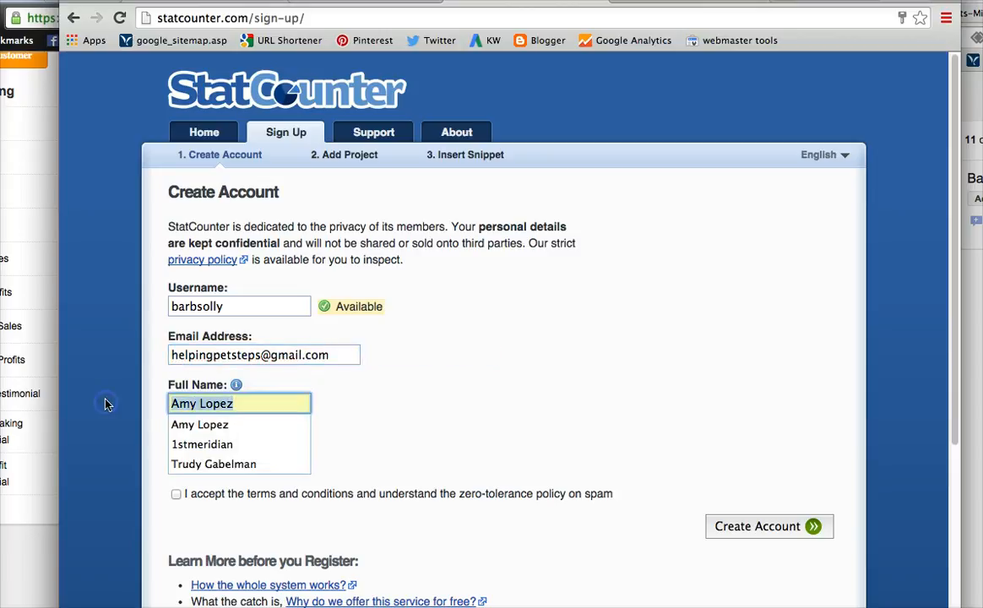
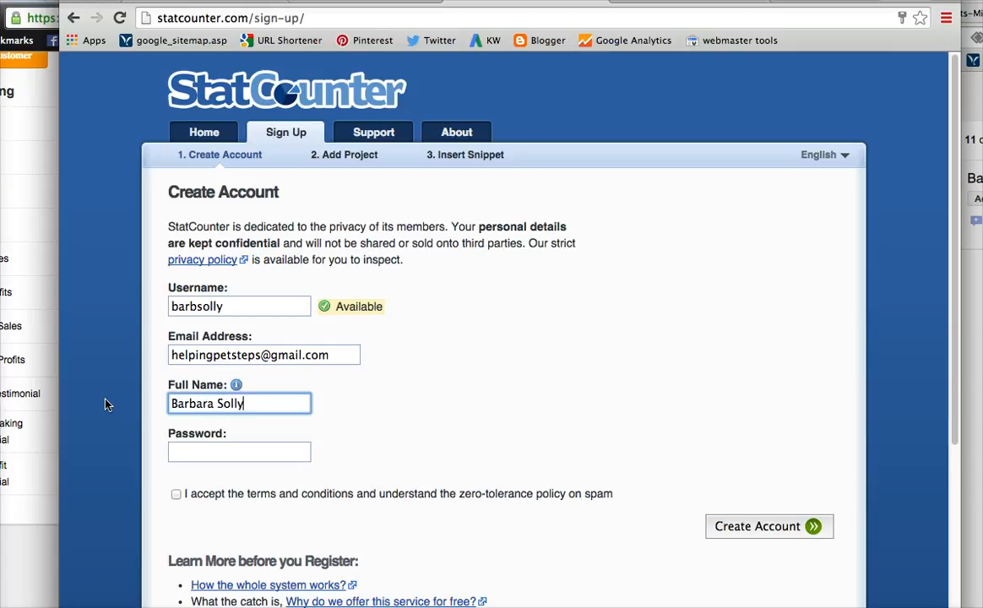
Enter the account password and accept the terms and spam policy.
click(228, 451)
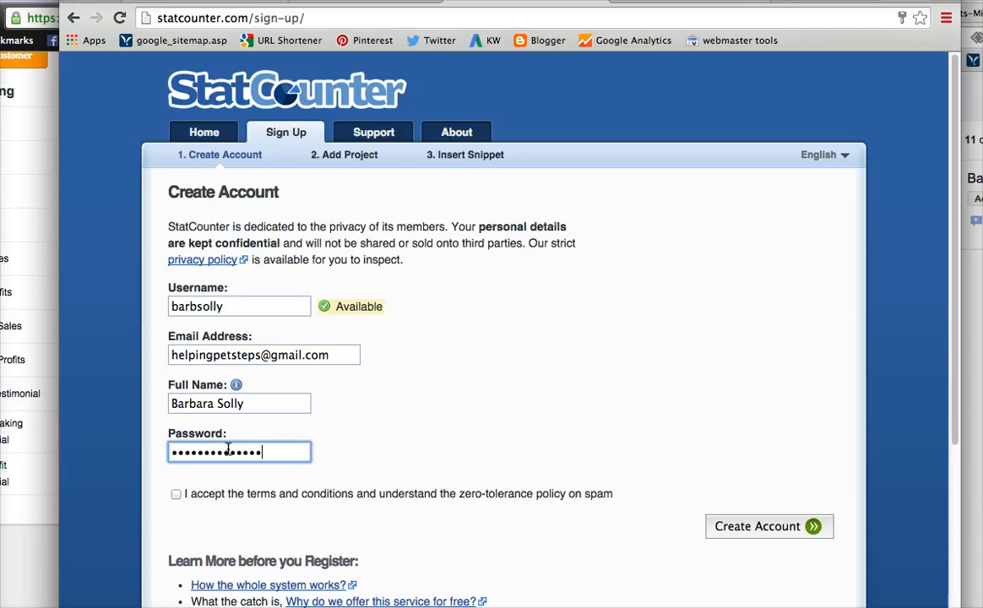
click(176, 494)
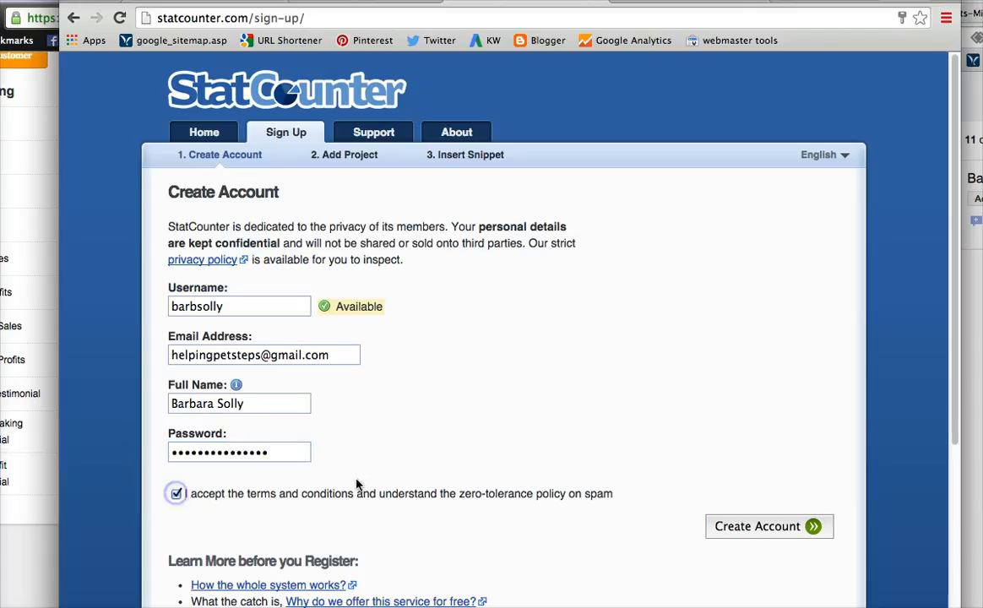
Create the account and let the browser save the password.
scroll(717, 505, down, 2)
click(764, 456)
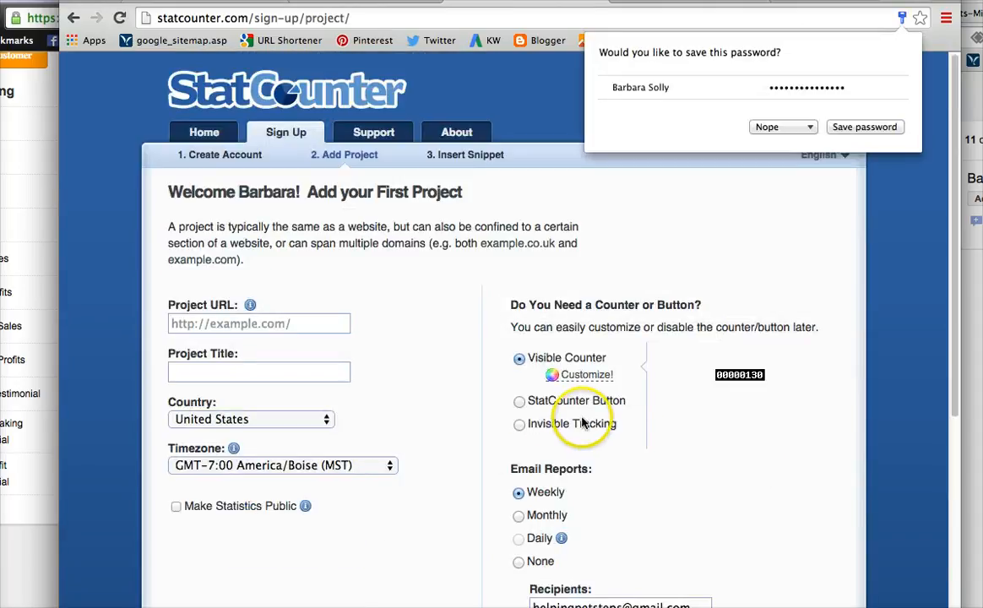
click(858, 125)
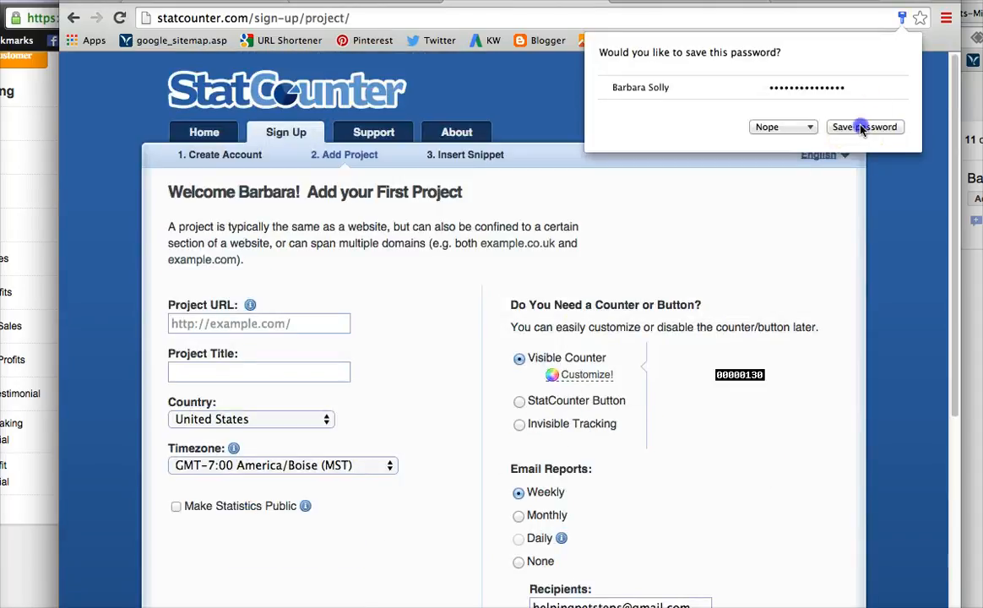
click(216, 326)
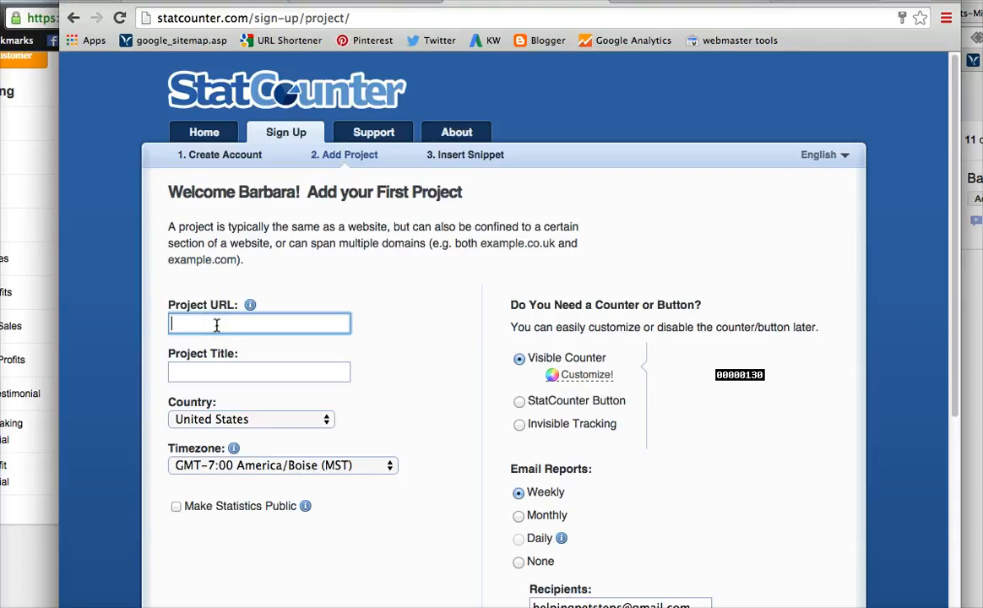
text(http://)
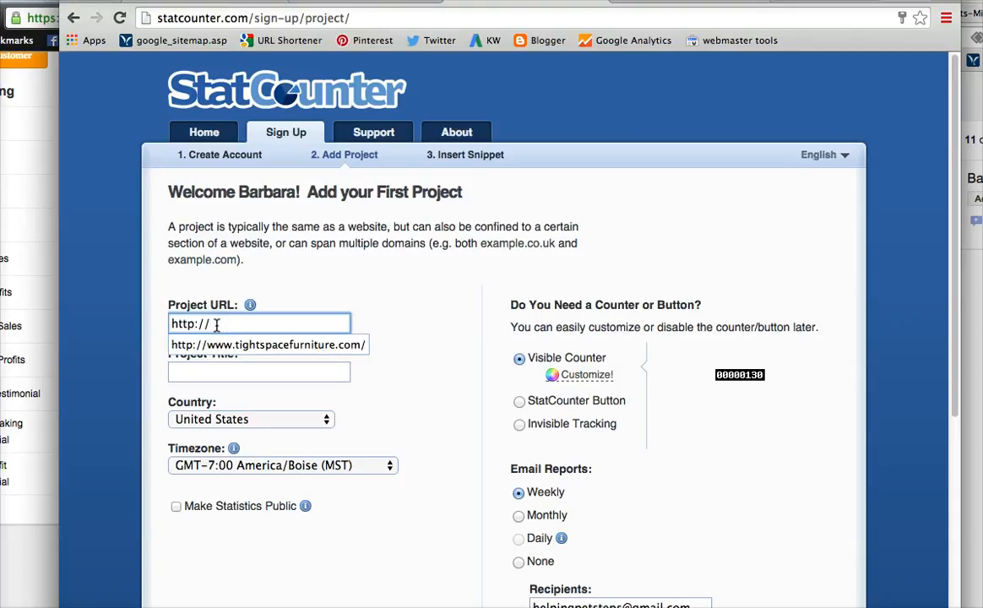
text(h)
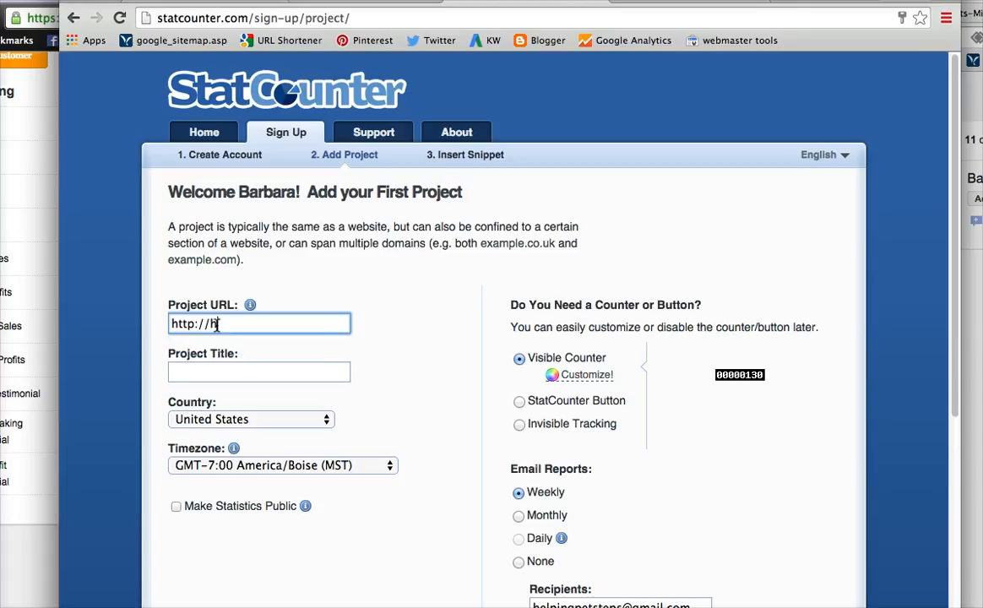
text(elpingpetsteps.com)
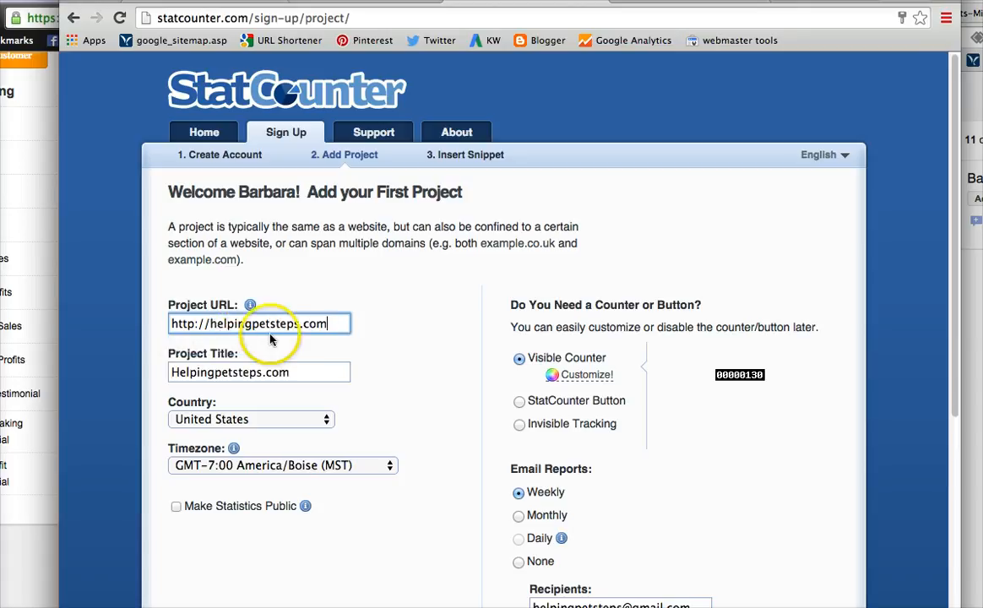
Choose Invisible Tracking as the project's counter type.
click(252, 376)
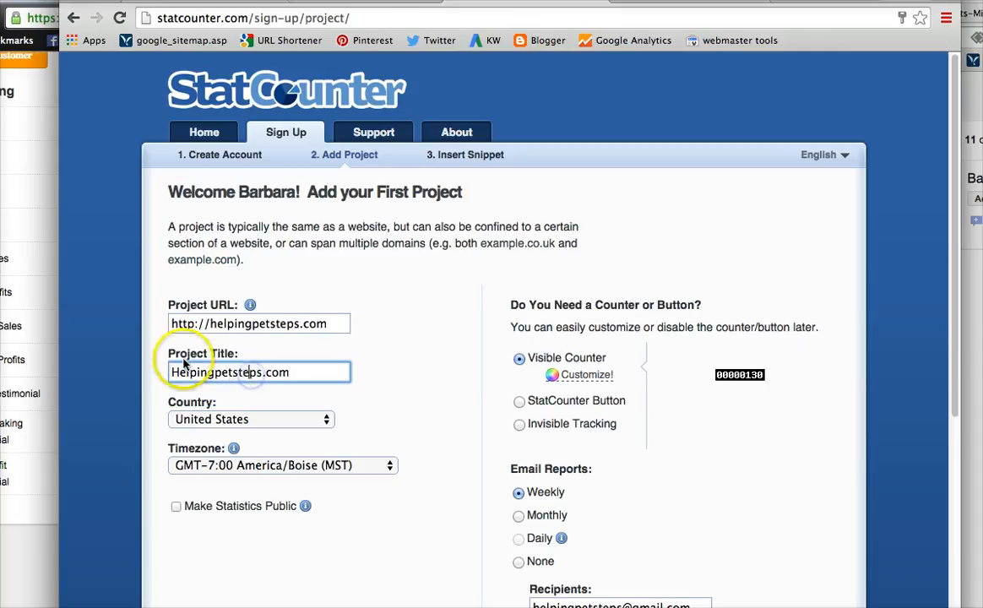
click(302, 470)
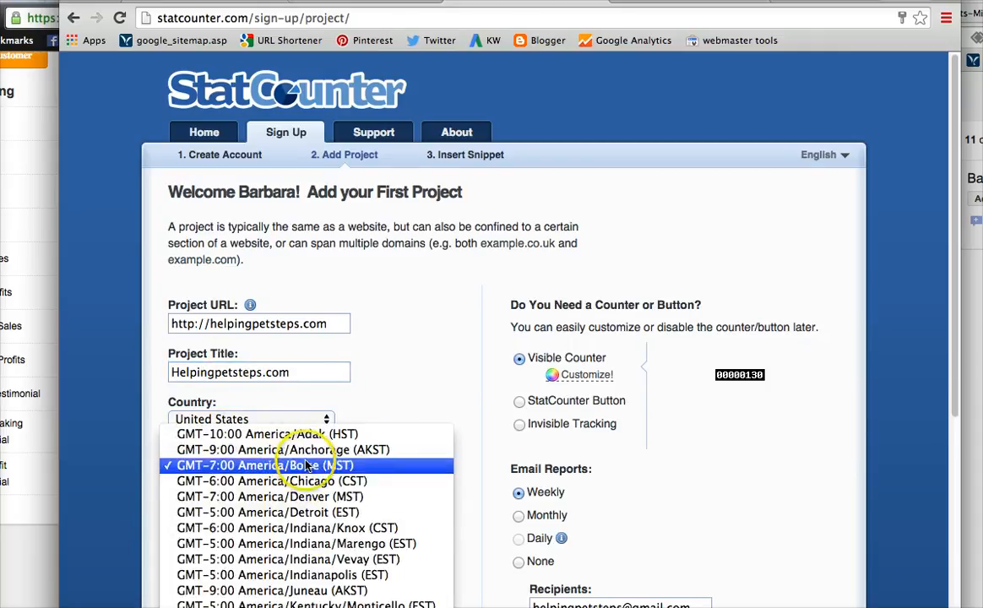
click(426, 361)
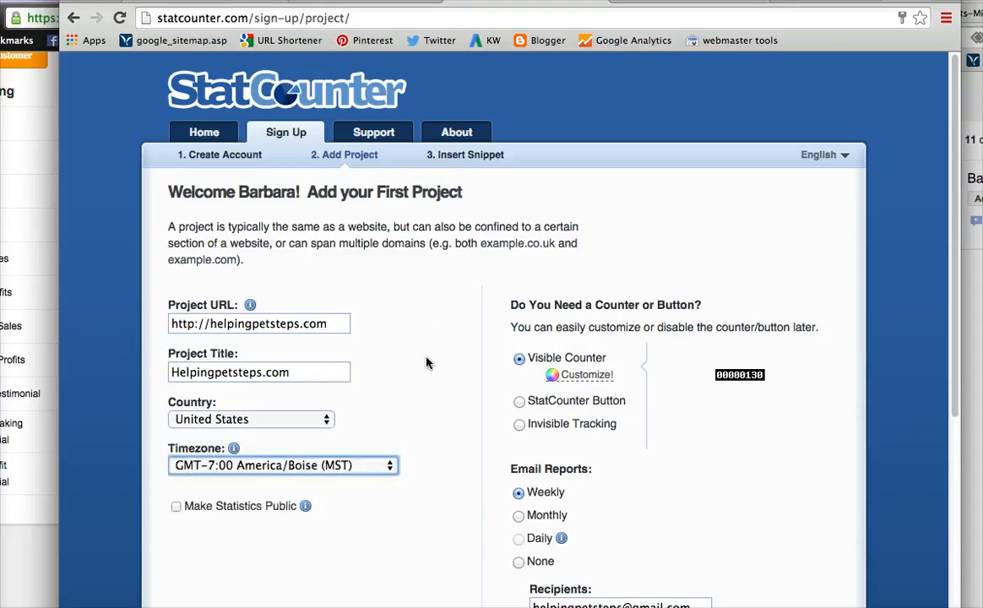
scroll(428, 361, down, 3)
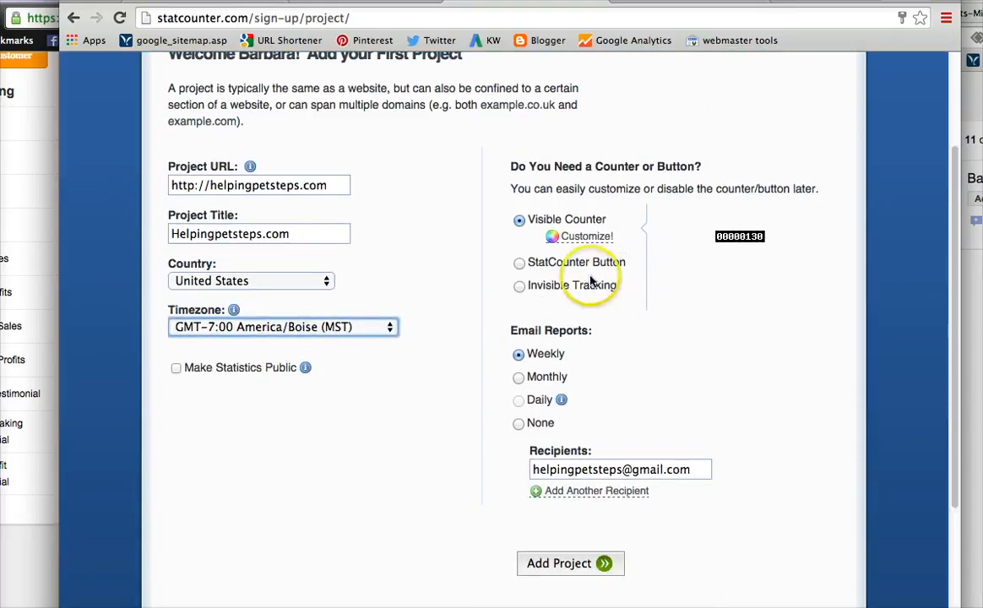
click(520, 287)
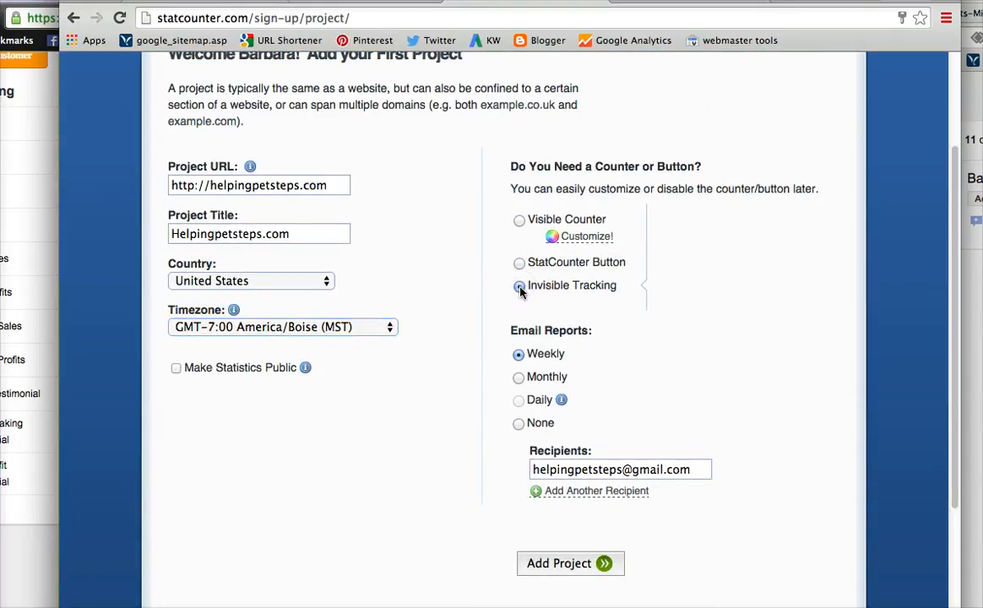
Set email reports to None and add the project.
scroll(706, 338, down, 2)
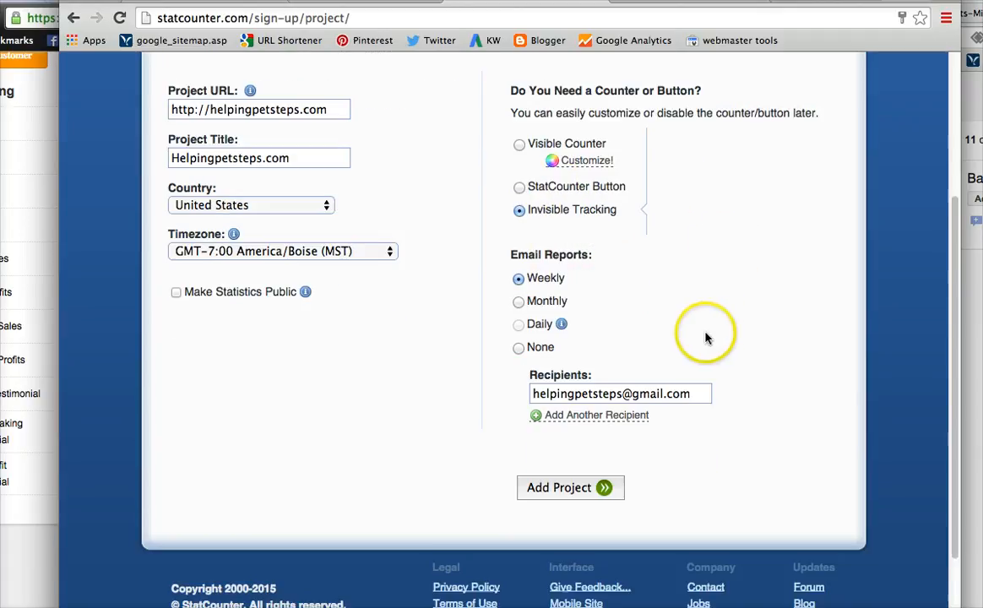
scroll(706, 338, down, 1)
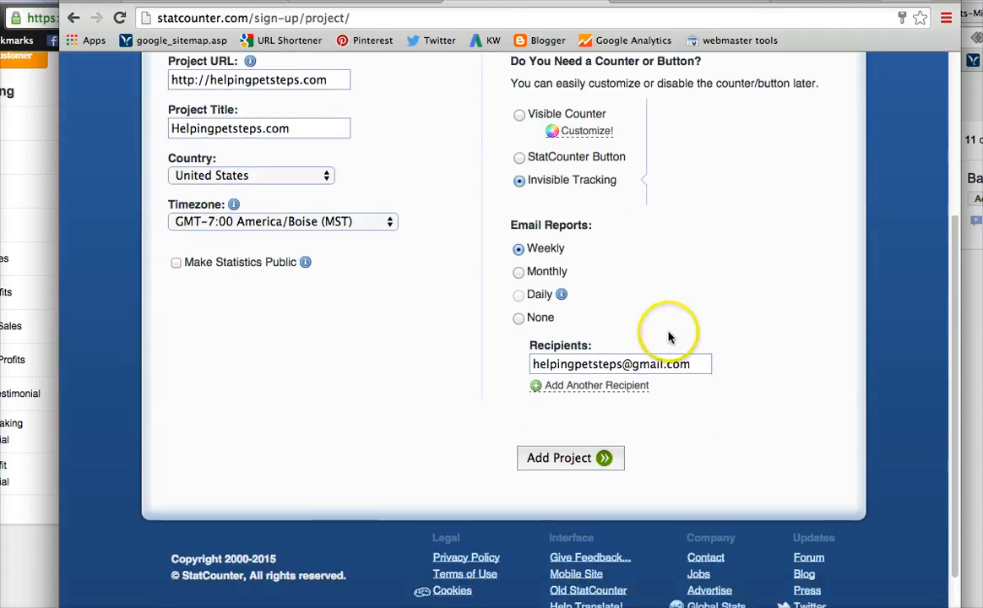
click(520, 320)
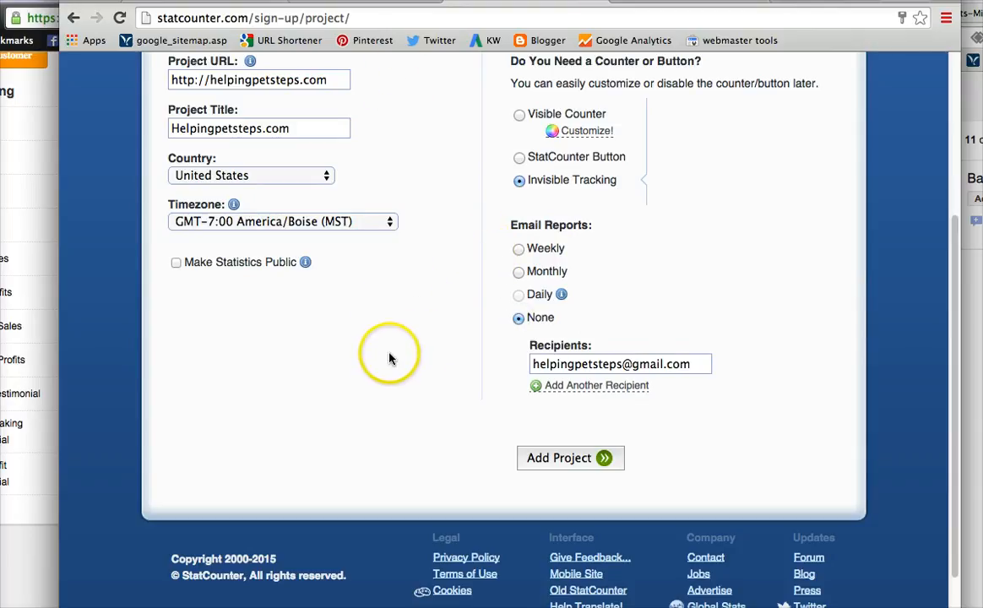
click(575, 457)
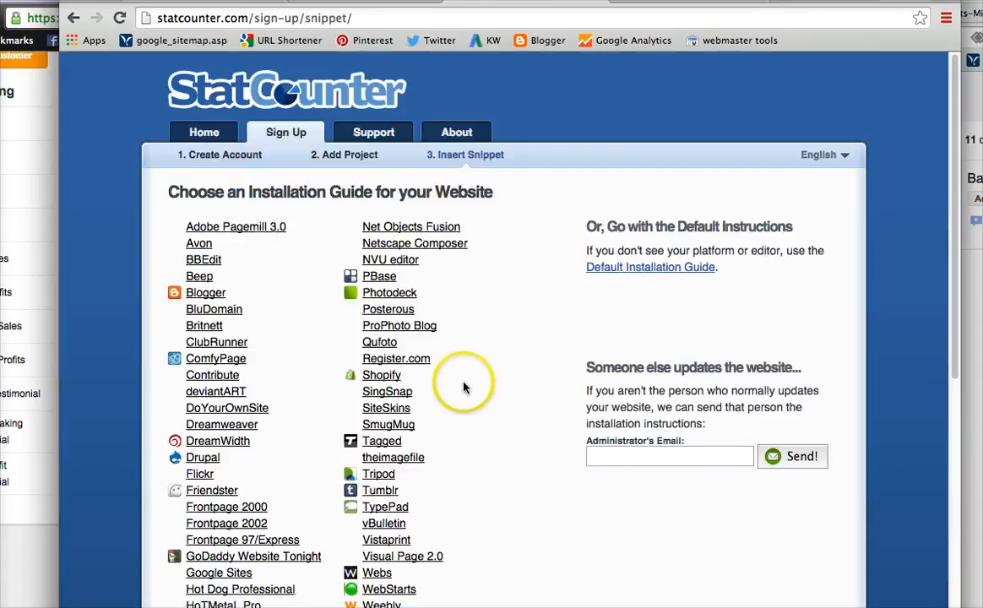
Open the Default Installation Guide from the installation guide list.
scroll(257, 421, down, 5)
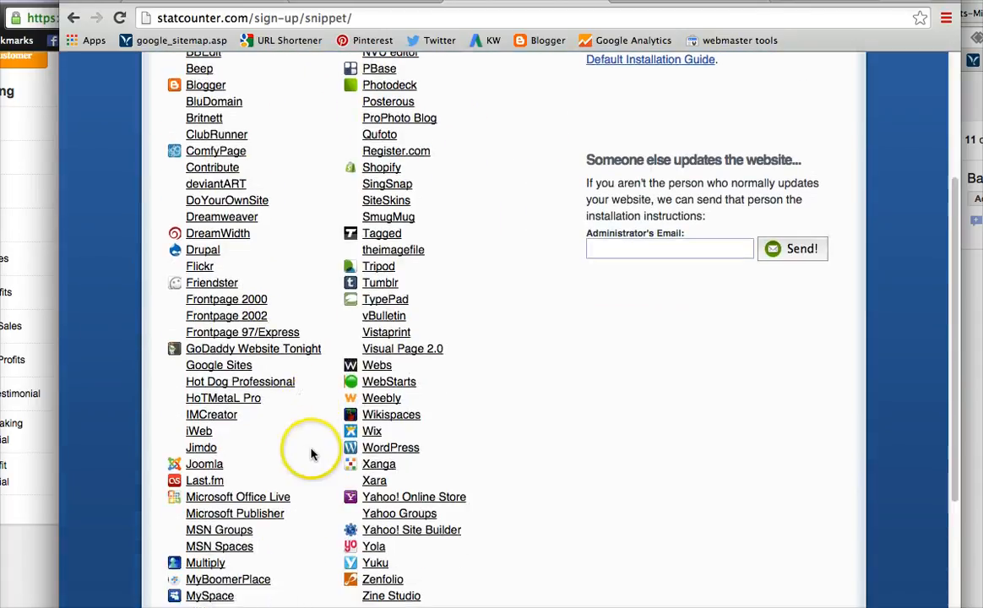
scroll(309, 451, down, 4)
scroll(308, 446, up, 9)
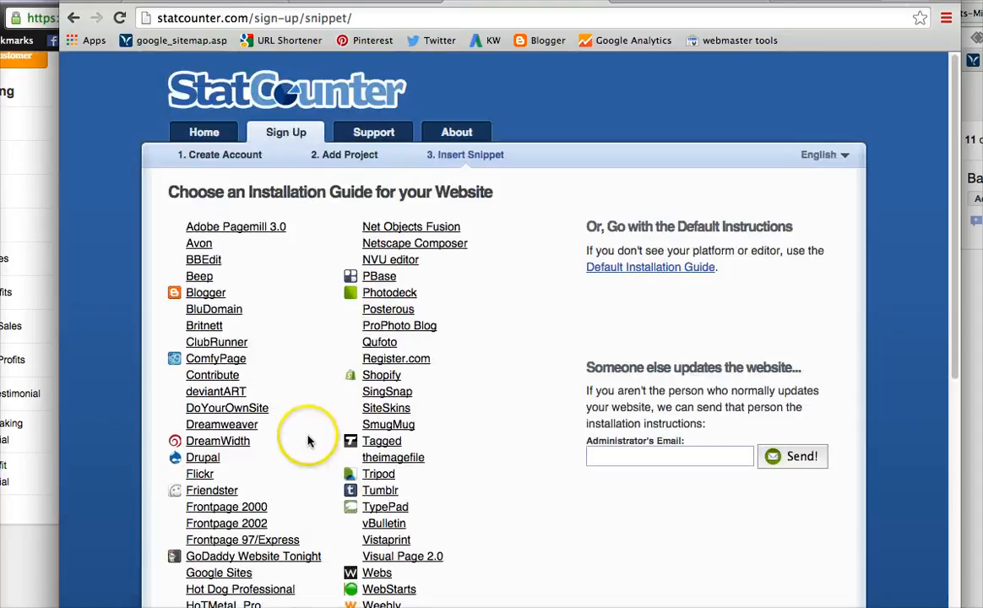
click(653, 269)
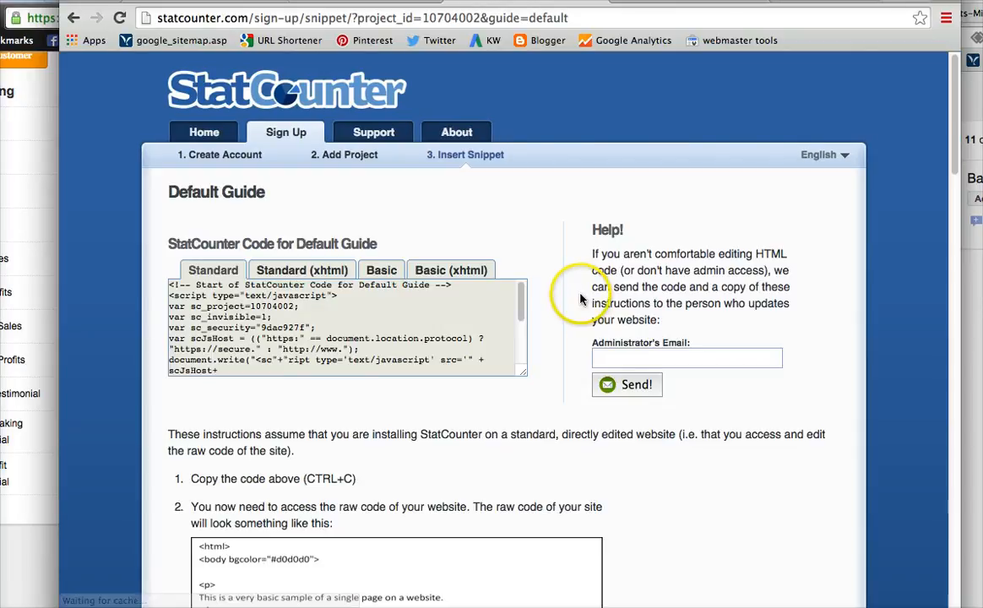
Select and copy the Standard StatCounter tracking code.
click(287, 312)
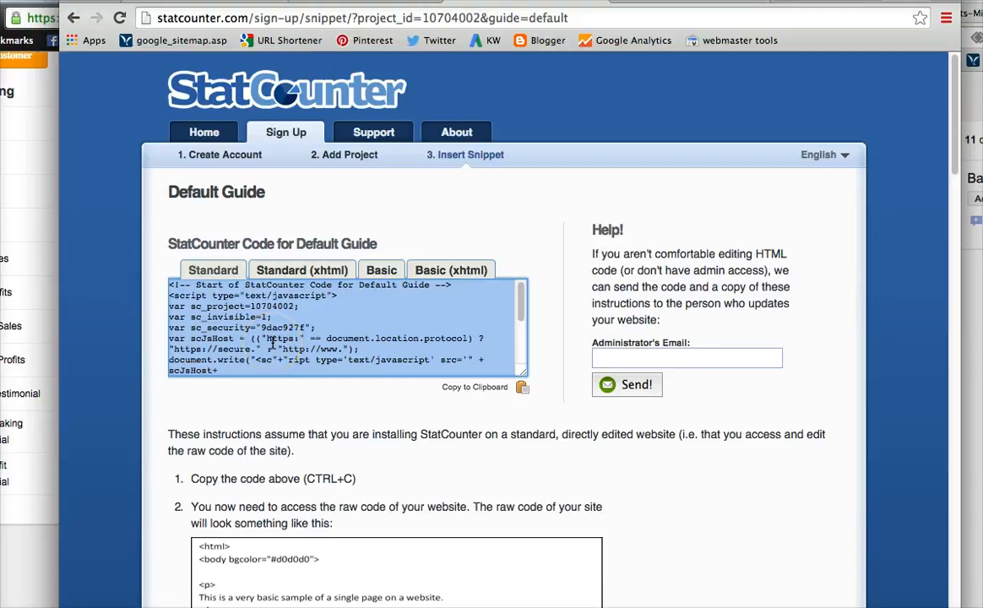
right_click(264, 327)
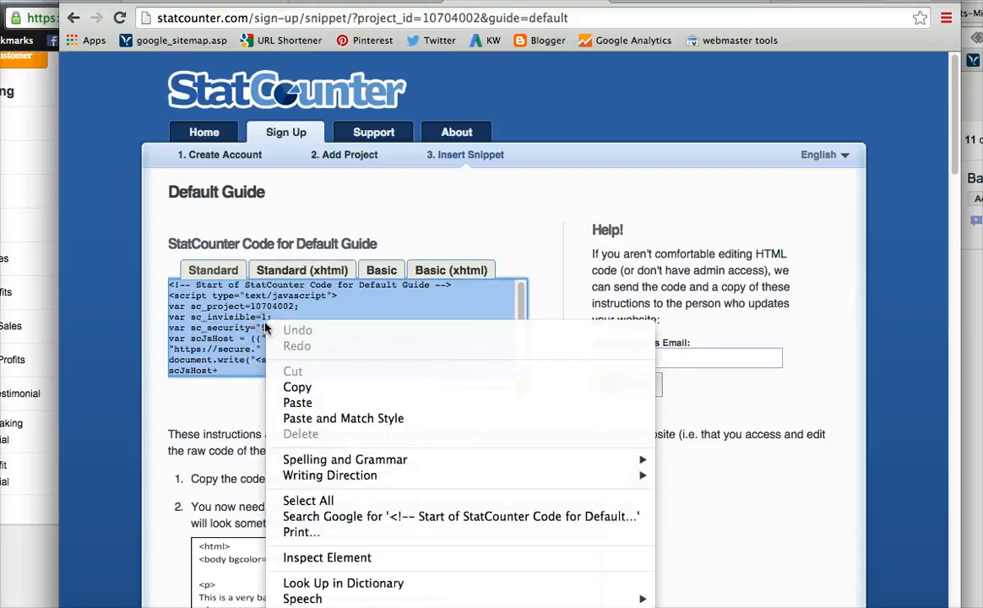
click(297, 386)
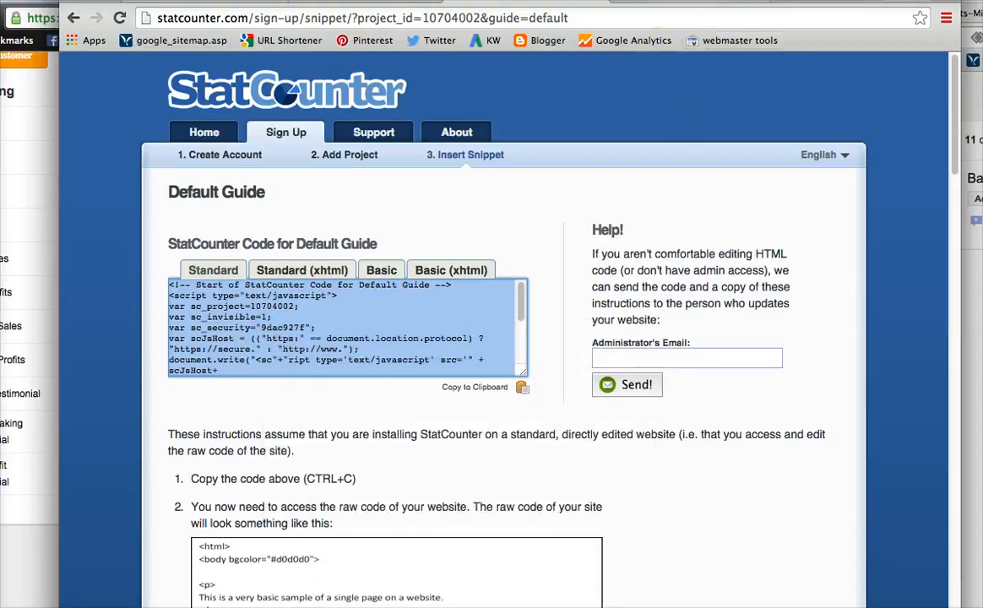
Switch to the Volusion admin tab and open template_253.html in the File Editor.
click(681, 2)
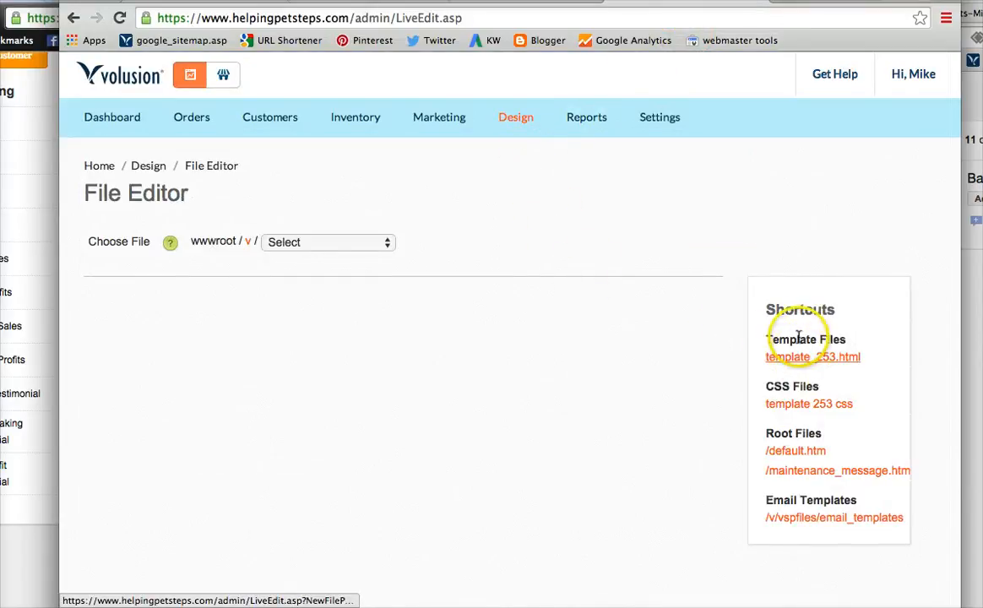
mouse_move(514, 118)
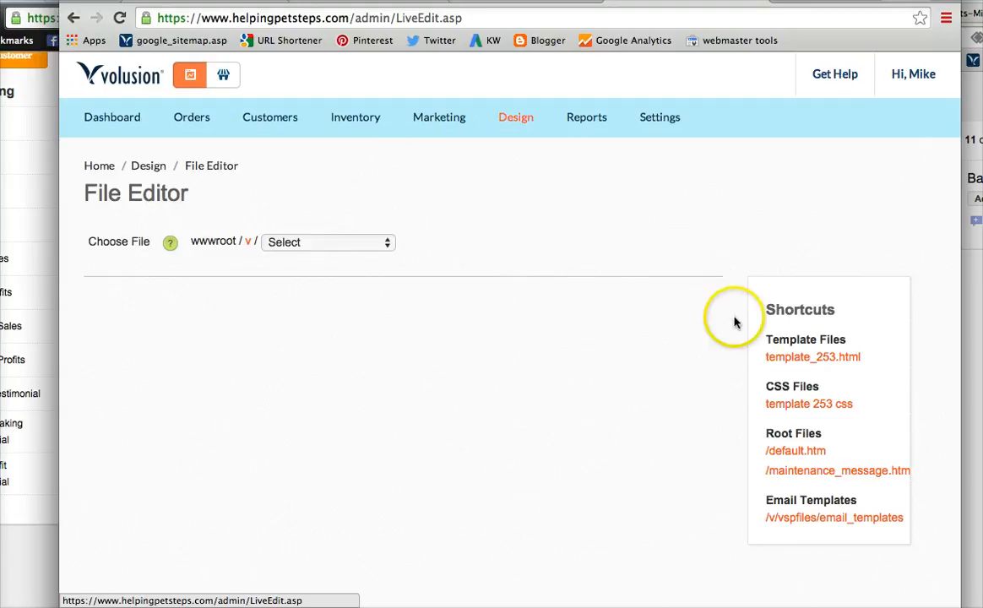
click(817, 358)
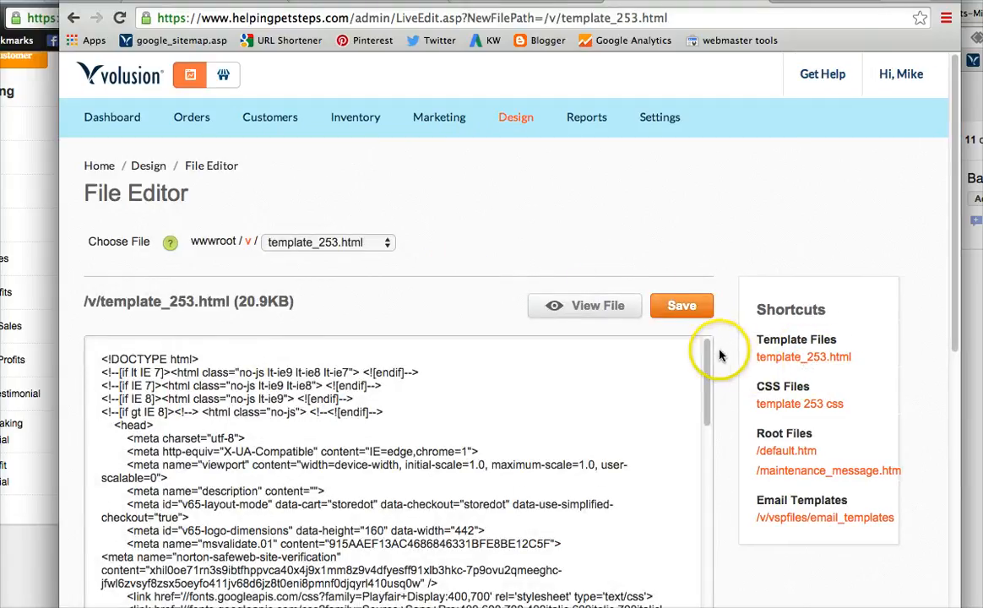
Paste the StatCounter code on a new line directly after the <head> tag in the template.
scroll(761, 280, down, 2)
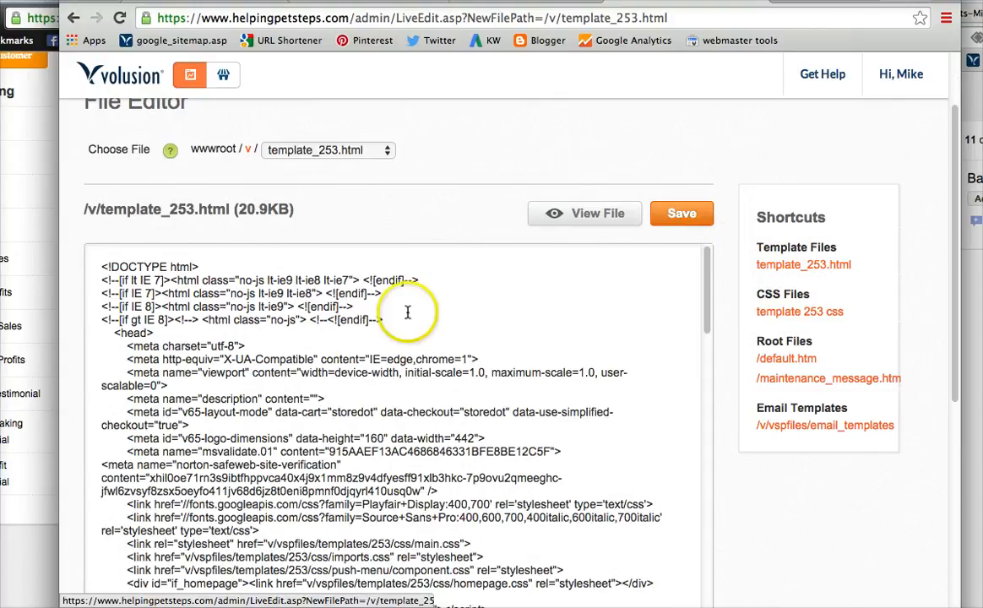
click(139, 328)
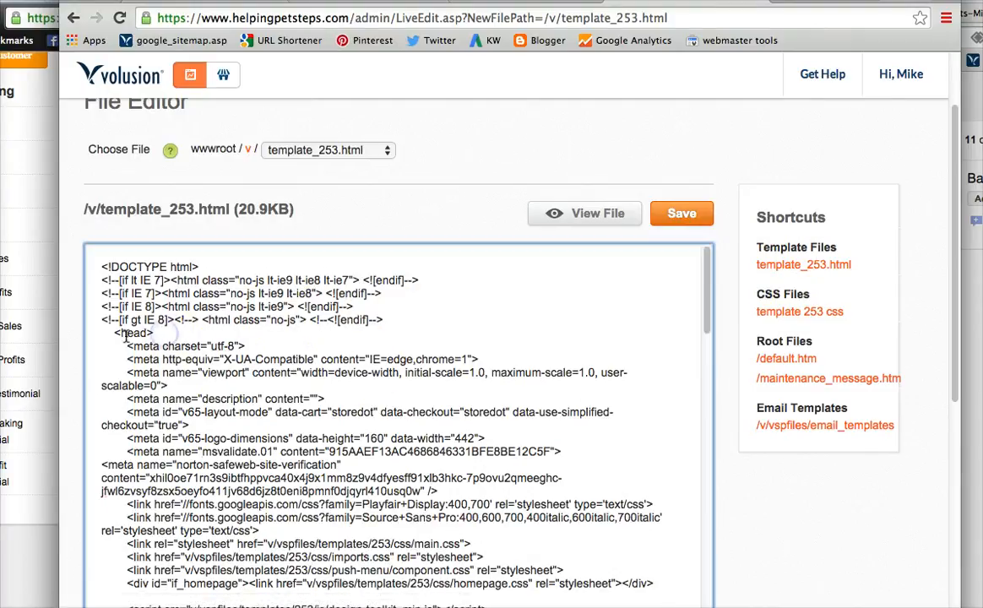
drag(114, 333, 155, 334)
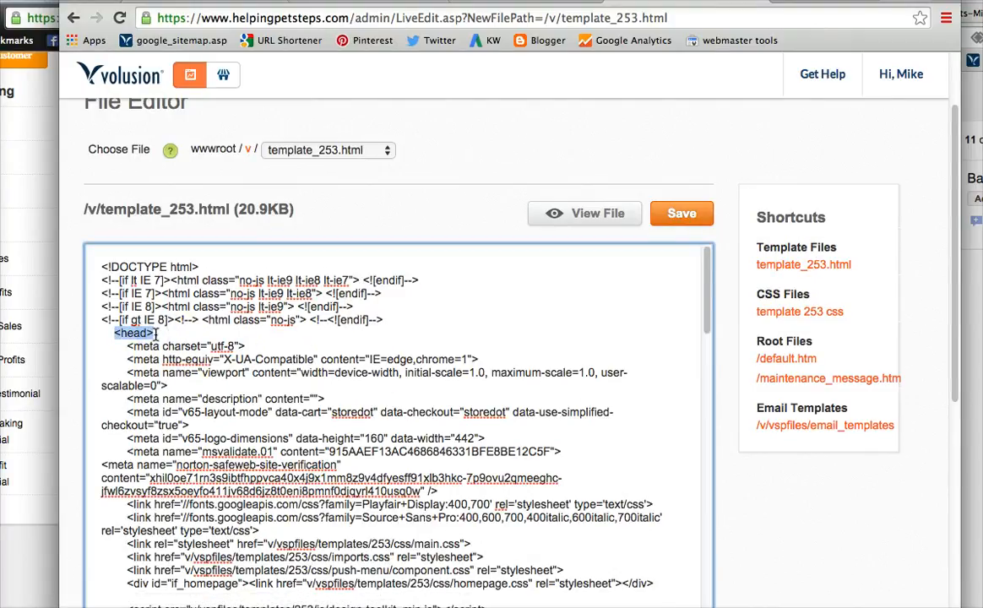
click(158, 334)
key(Return)
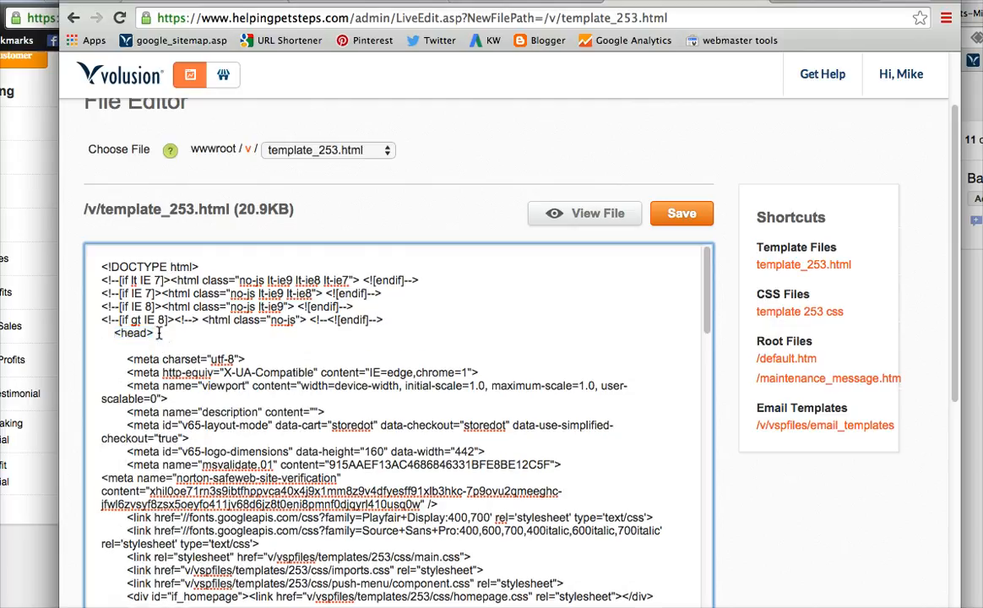
text(<!-- Start of StatCounter Code for Default Guide --> <script type="text/javascript"> var sc_project=10704002; var sc_invisible=1; var sc_security="9dac927f"; var scJsHost = (("https:" == document.location.protocol) ? "https://secure." : "http://www."); document.write("<sc"+"ript type='text/javascript' src='" + scJsHost+ "statcounter.com/counter/counter.js'></"+"script>"); </script> <noscript><div class="statcounter"><a title="web analytics" href="http://statcounter.com/" target="_blank"><img class="statcounter" src="http://c.statcounter.com/10704002/0/9dac927f/1/" alt="web analytics"></a></div></noscript> <!-- End of StatCounter Code for Default Guide -->)
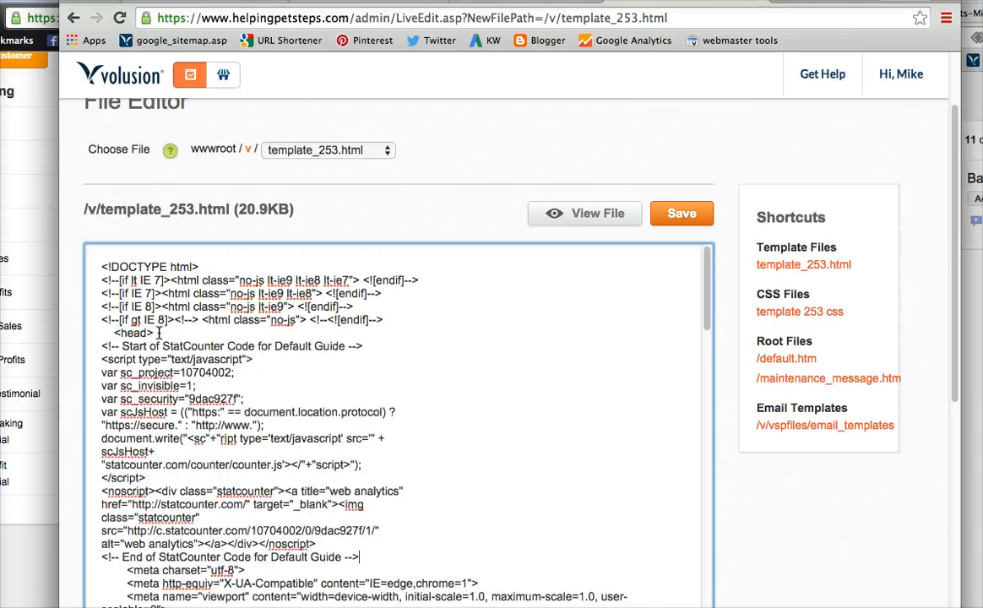
Review the template's head section and the StatCounter installation instructions for where the code belongs.
scroll(414, 346, down, 5)
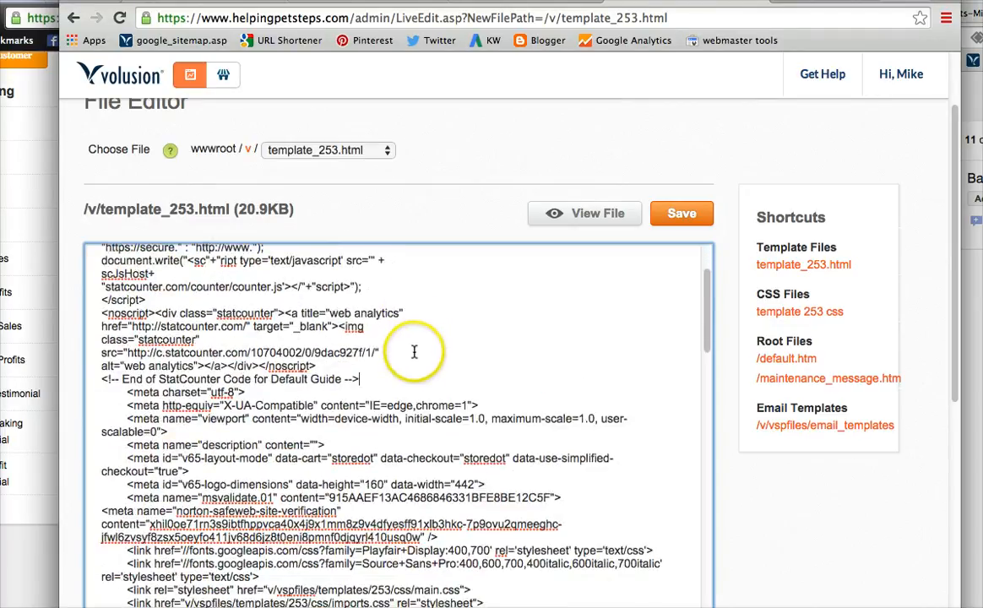
scroll(413, 349, down, 3)
scroll(397, 393, down, 1)
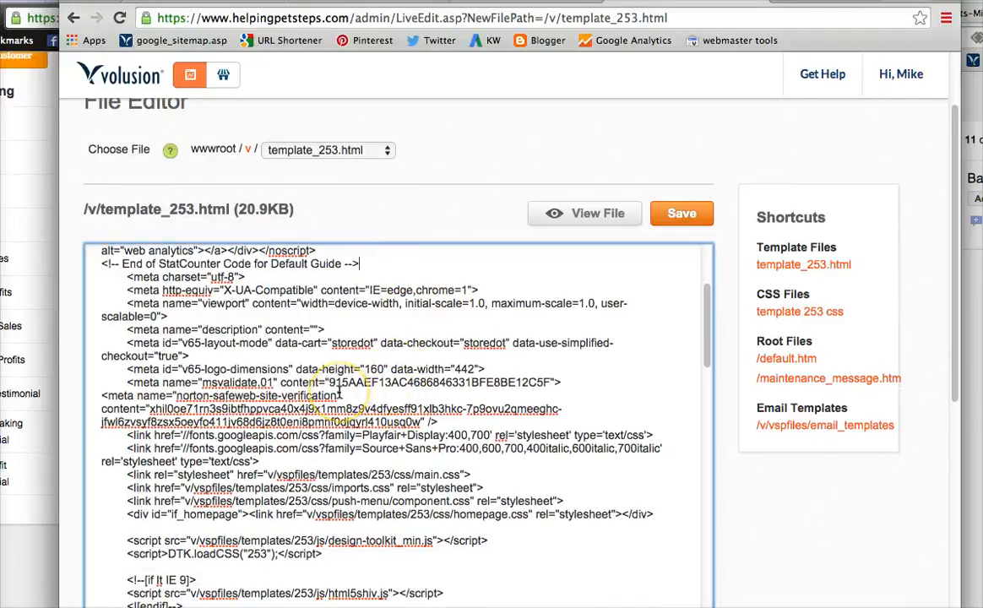
scroll(342, 394, down, 7)
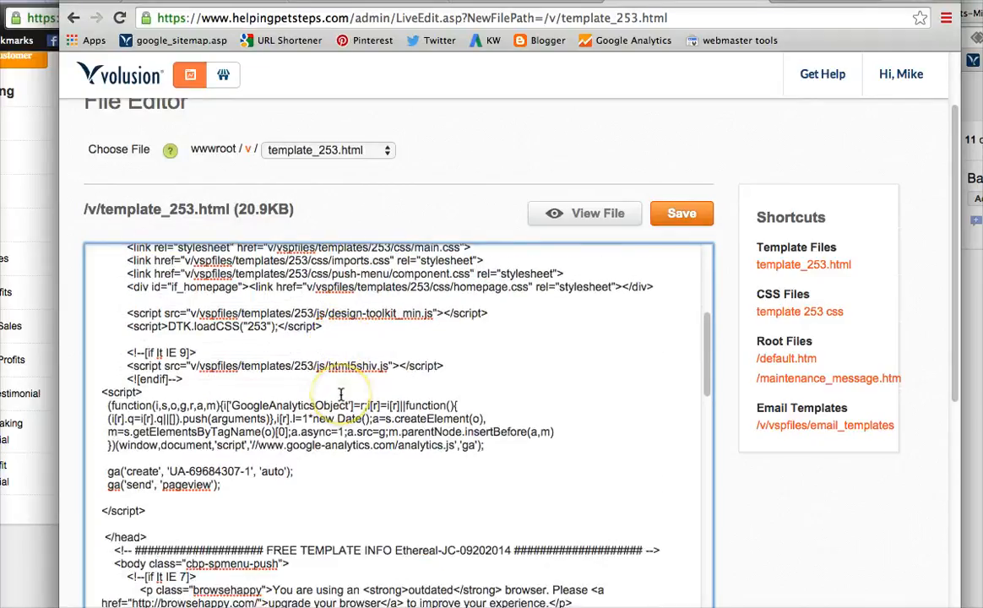
scroll(341, 394, up, 15)
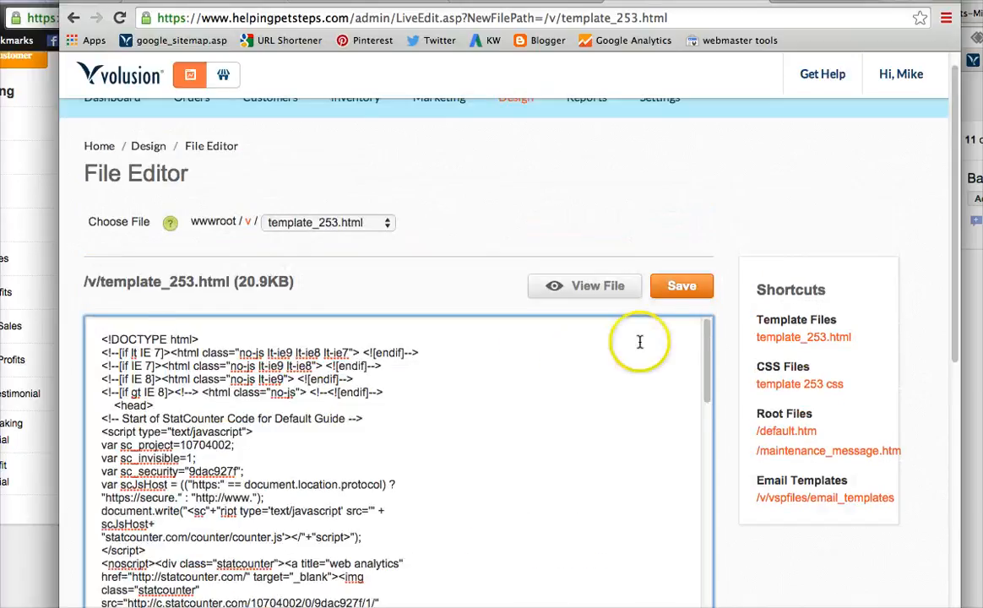
scroll(639, 343, up, 1)
scroll(724, 318, down, 7)
click(495, 2)
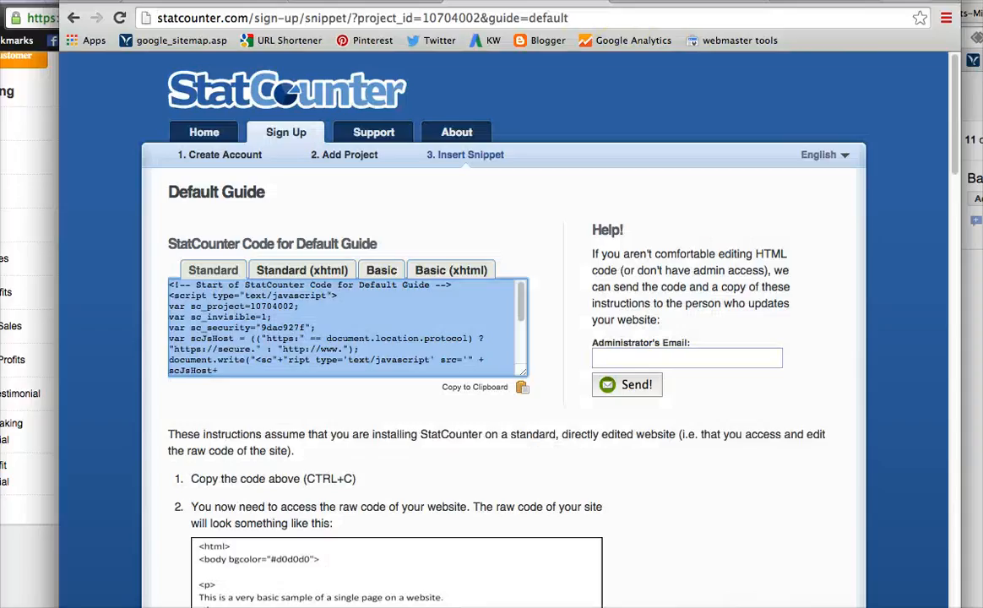
scroll(490, 414, down, 2)
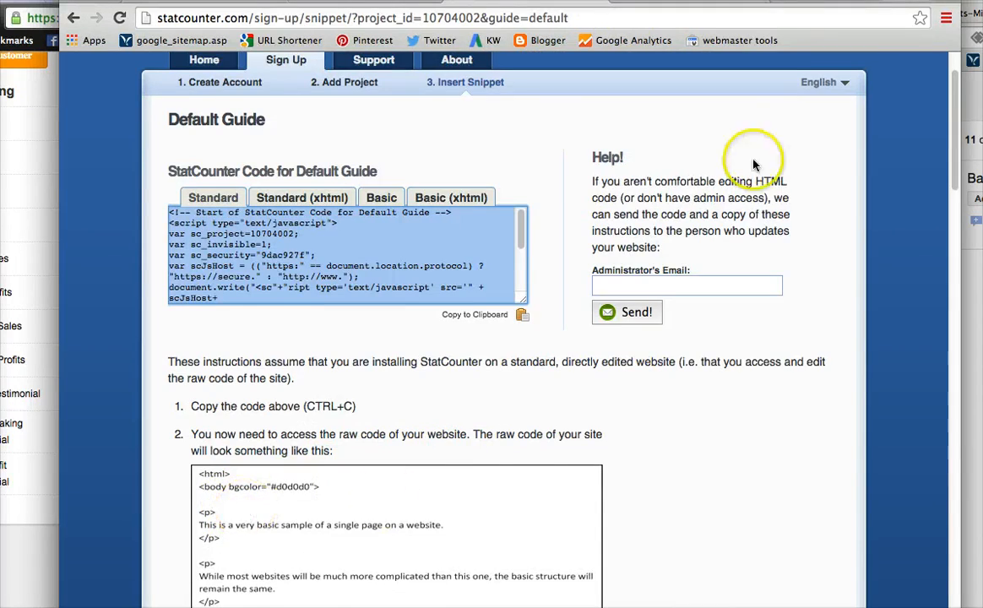
click(380, 2)
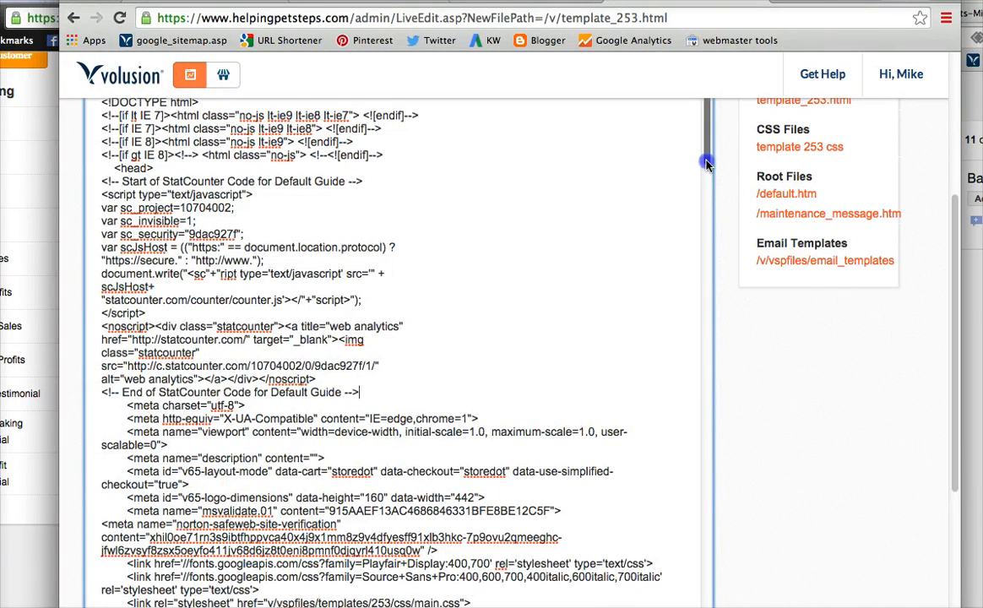
Paste the StatCounter code at the end of the template, just before the closing </body> tag.
drag(707, 156, 696, 583)
scroll(697, 583, down, 10)
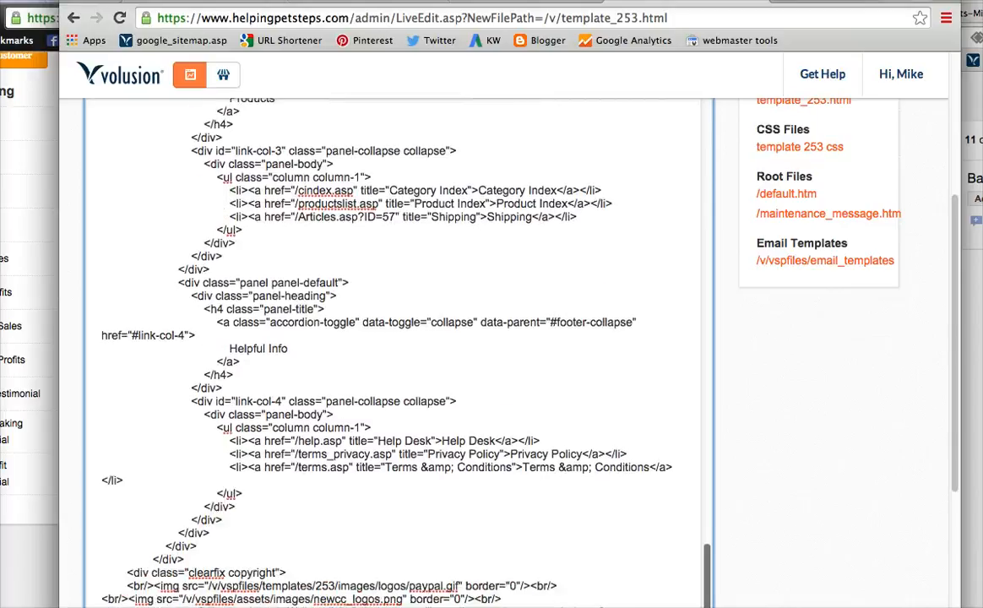
scroll(564, 355, down, 15)
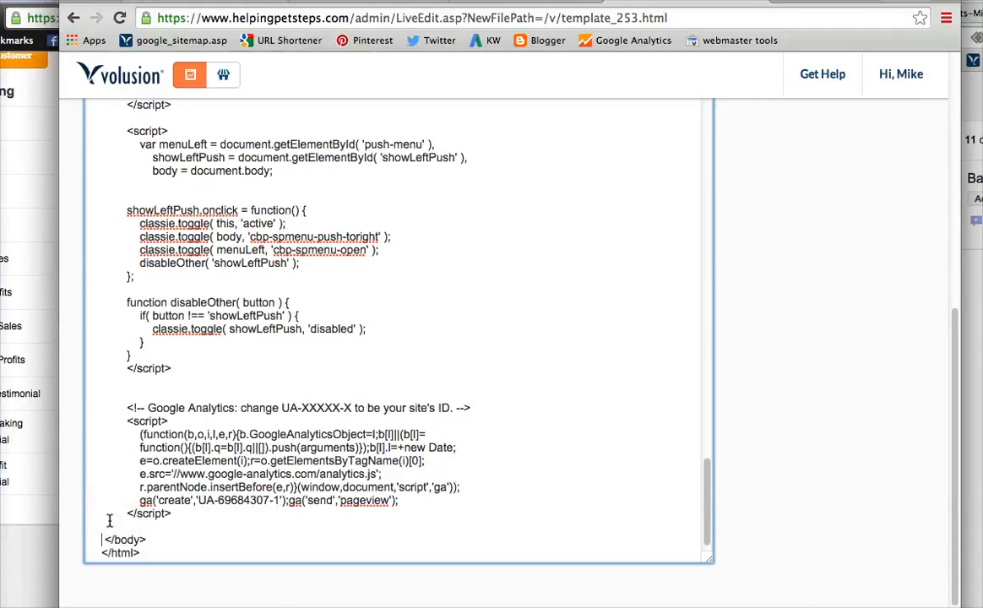
text(<!-- Start of StatCounter Code for Default Guide --> <script type="text/javascript"> var sc_project=10704002; var sc_invisible=1; var sc_security="9dac927f"; var scJsHost = (("https:" == document.location.protocol) ? "https://secure." : "http://www."); document.write("<sc"+"ript type='text/javascript' src='" + scJsHost+ "statcounter.com/counter/counter.js'></"+"script>"); </script> <noscript><div class="statcounter"><a title="web analytics" href="http://statcounter.com/" target="_blank"><img class="statcounter" src="http://c.statcounter.com/10704002/0/9dac927f/1/" alt="web analytics"></a></div></noscript> <!-- End of StatCounter Code for Default Guide -->)
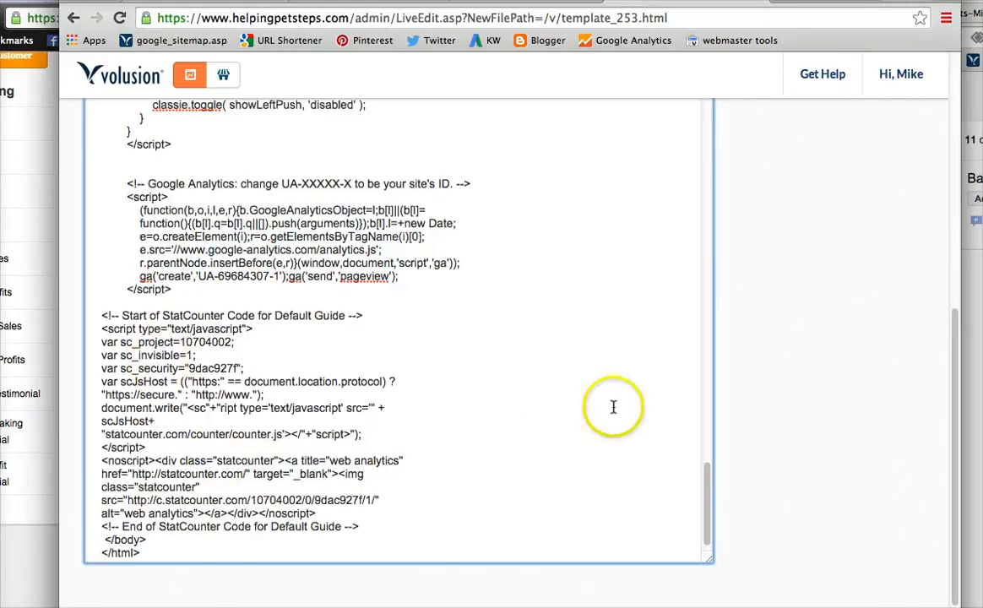
Save the edited template_253.html file.
scroll(732, 411, up, 5)
scroll(732, 411, up, 2)
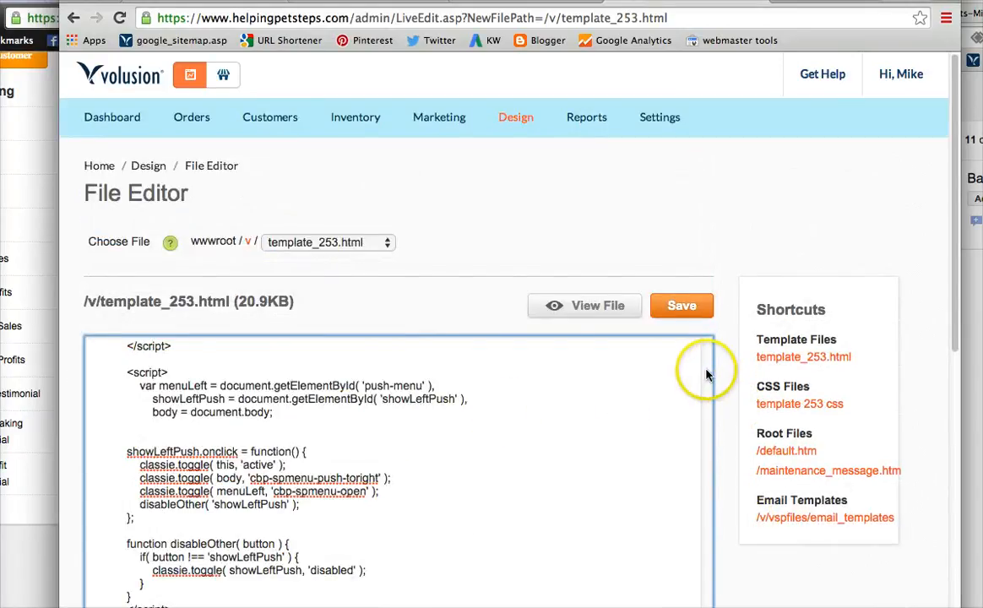
click(708, 371)
click(708, 372)
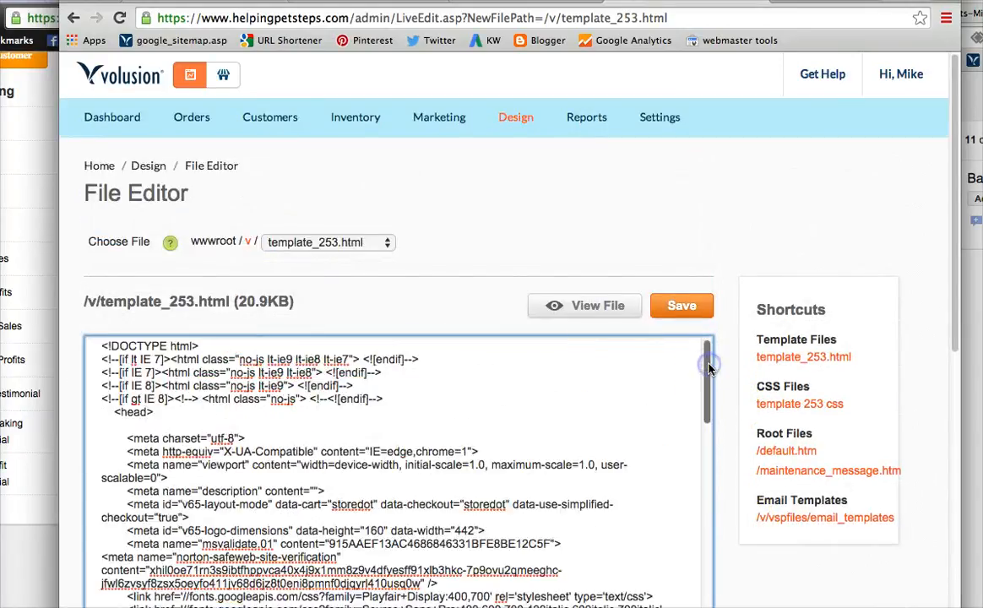
click(682, 307)
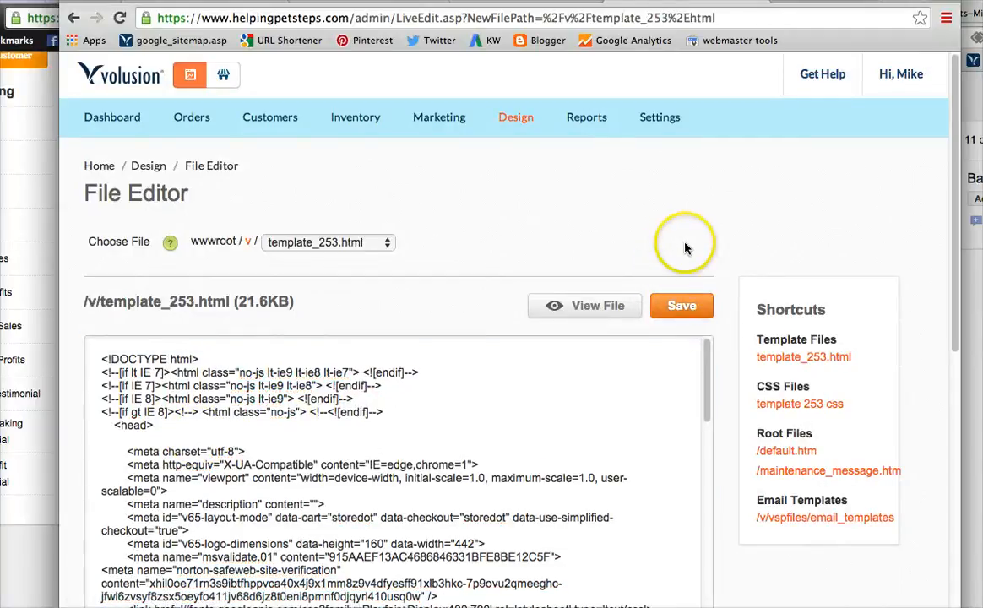
Return to the StatCounter guide and run Check Installation for the site.
click(541, 2)
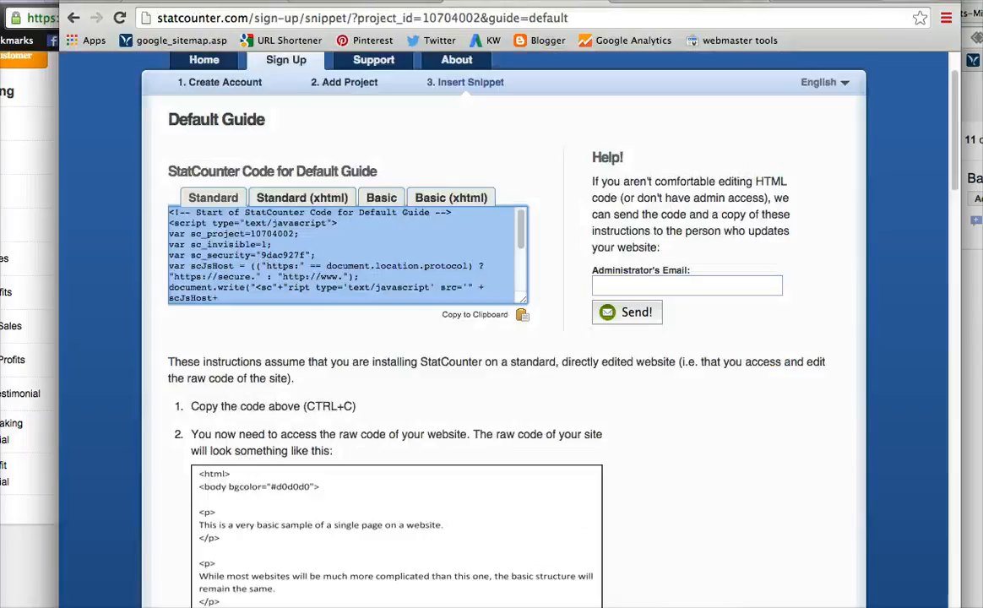
scroll(633, 502, down, 15)
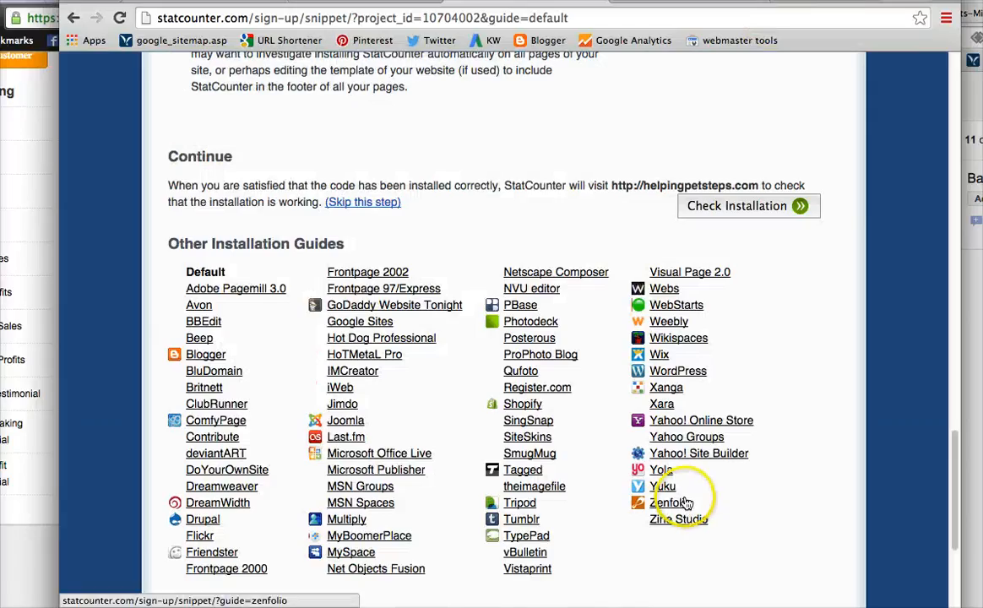
click(743, 209)
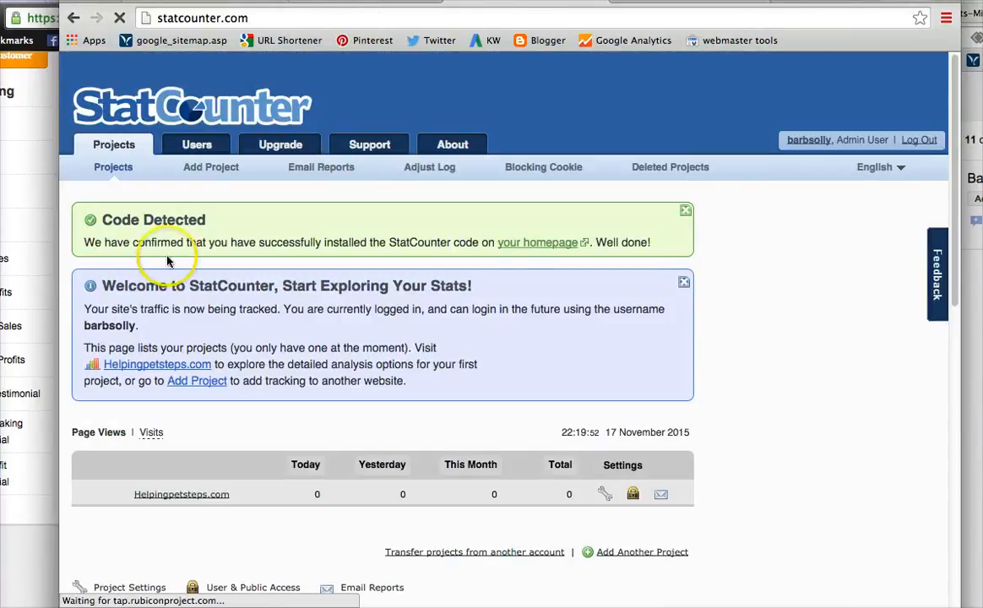